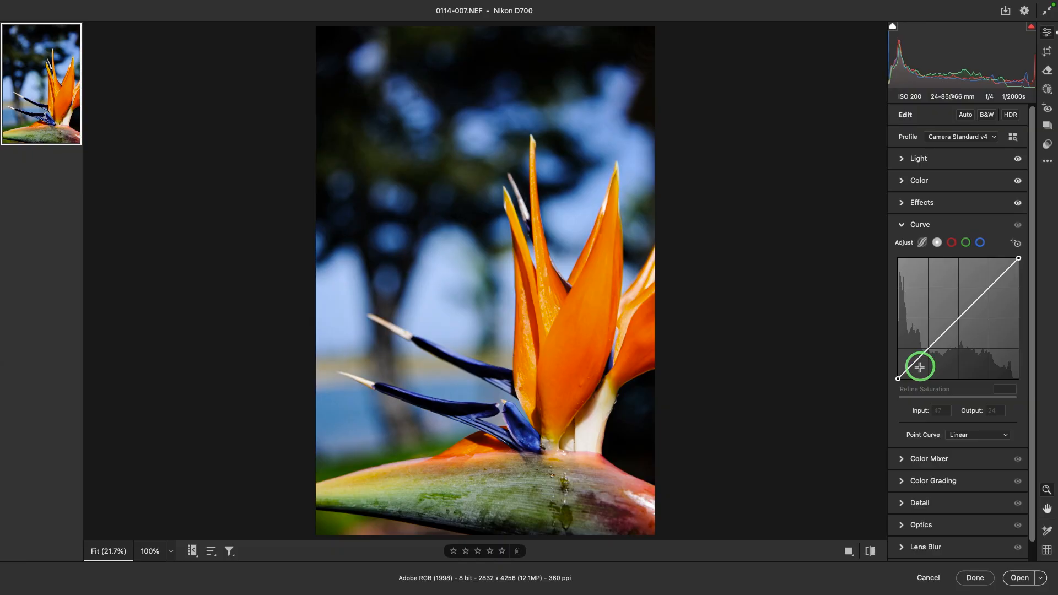
# Review the existing Light adjustments and check the white and black endpoints of the linear point curve
pyautogui.click(901, 158)
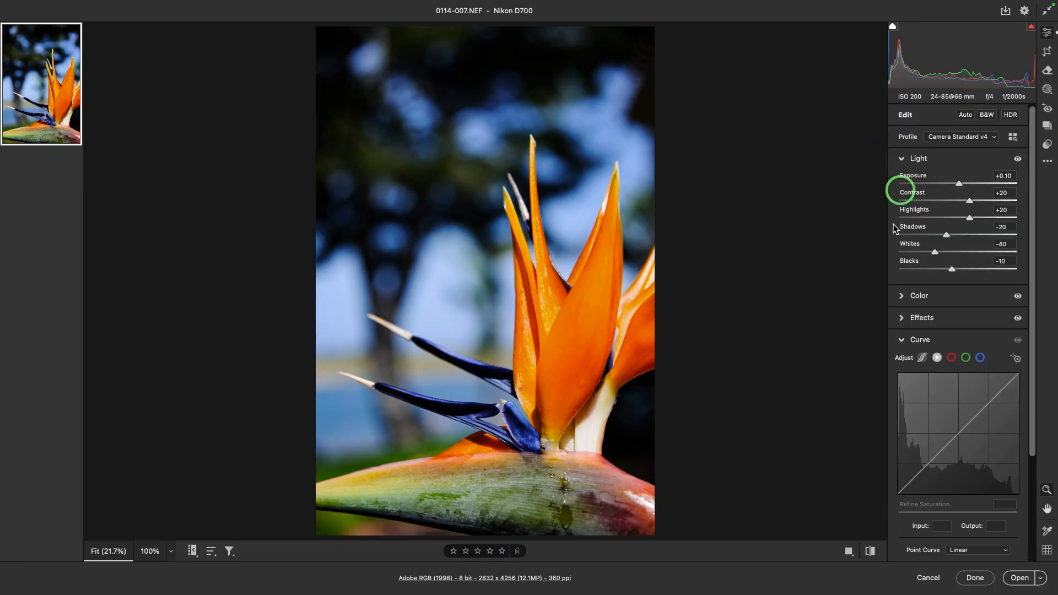
pyautogui.click(901, 159)
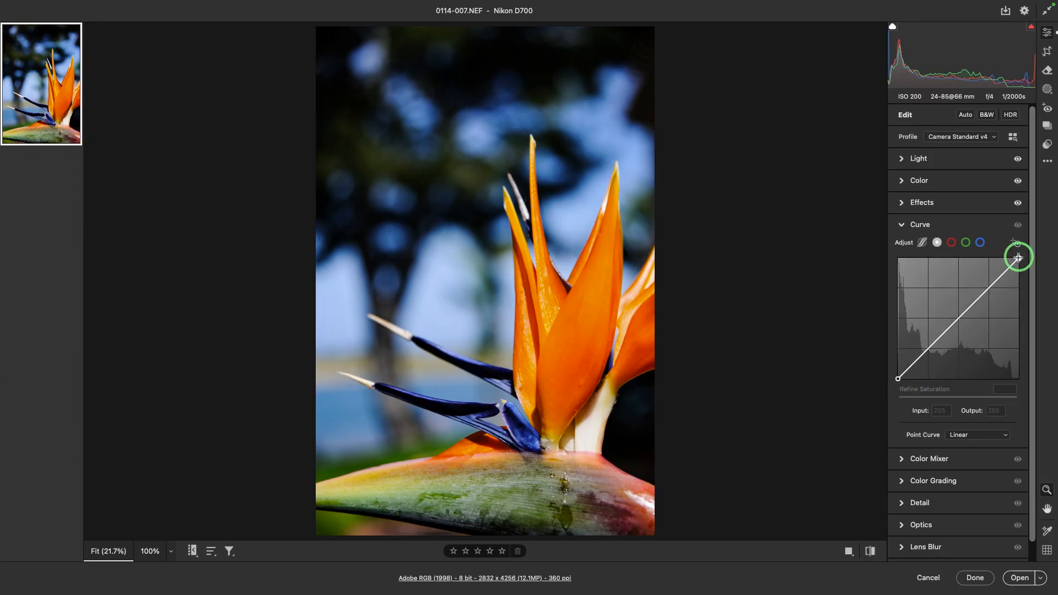
pyautogui.moveTo(1017, 257)
pyautogui.mouseDown()
pyautogui.moveTo(1014, 317)
pyautogui.moveTo(1019, 255)
pyautogui.moveTo(980, 255)
pyautogui.moveTo(1020, 251)
pyautogui.mouseUp()
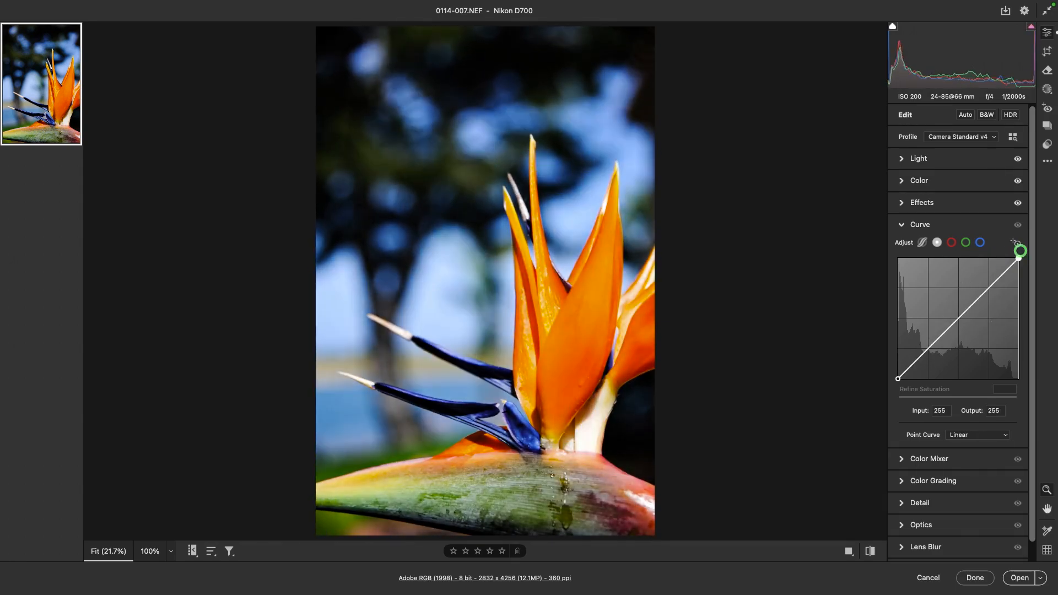
pyautogui.moveTo(899, 378); pyautogui.dragTo(871, 399)
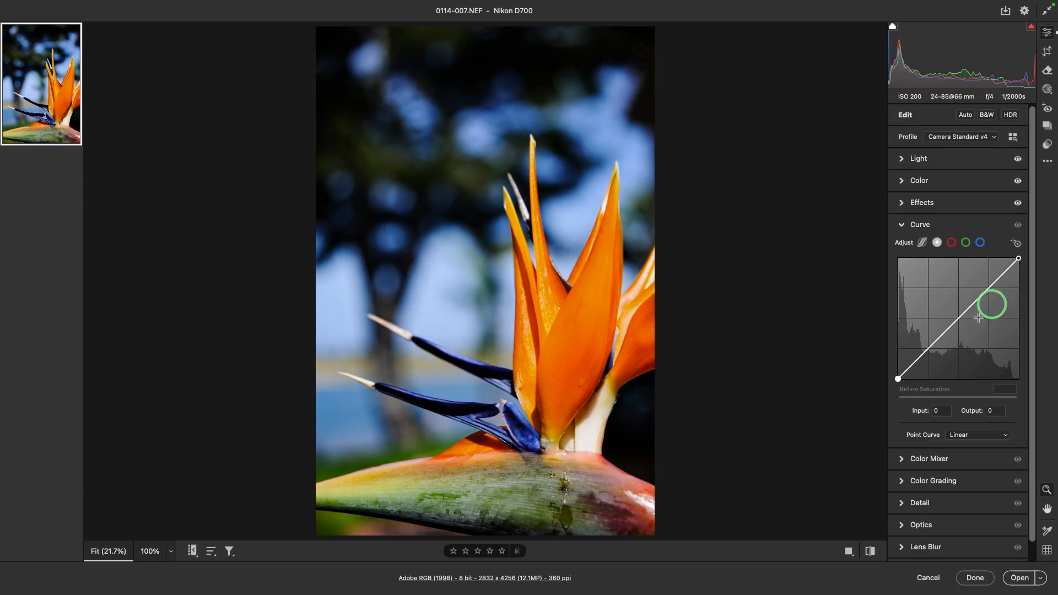
# Try the Medium Contrast point curve preset and return the curve to Linear
pyautogui.click(968, 434)
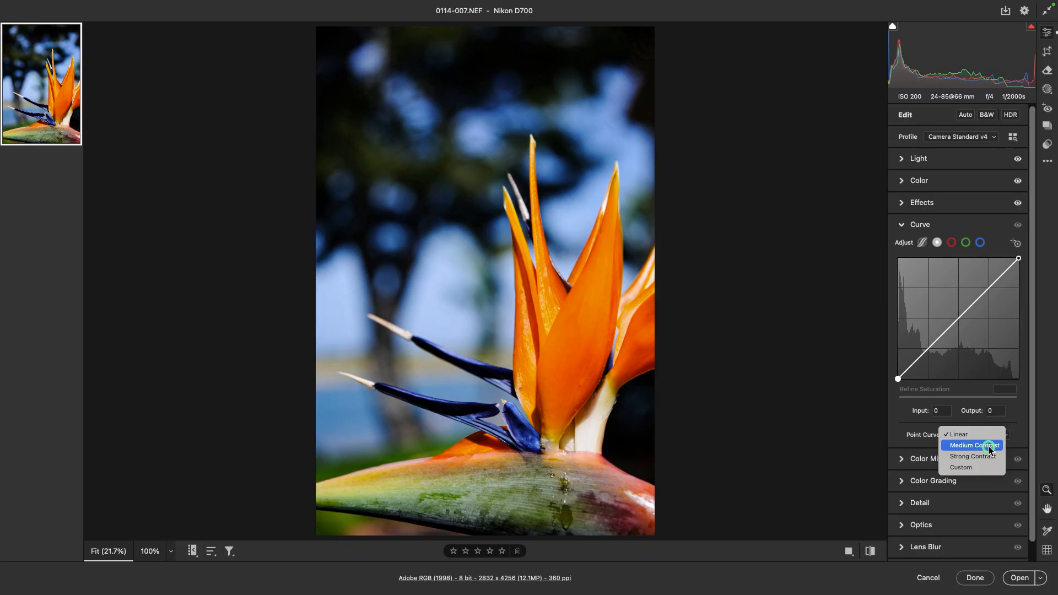
pyautogui.click(989, 447)
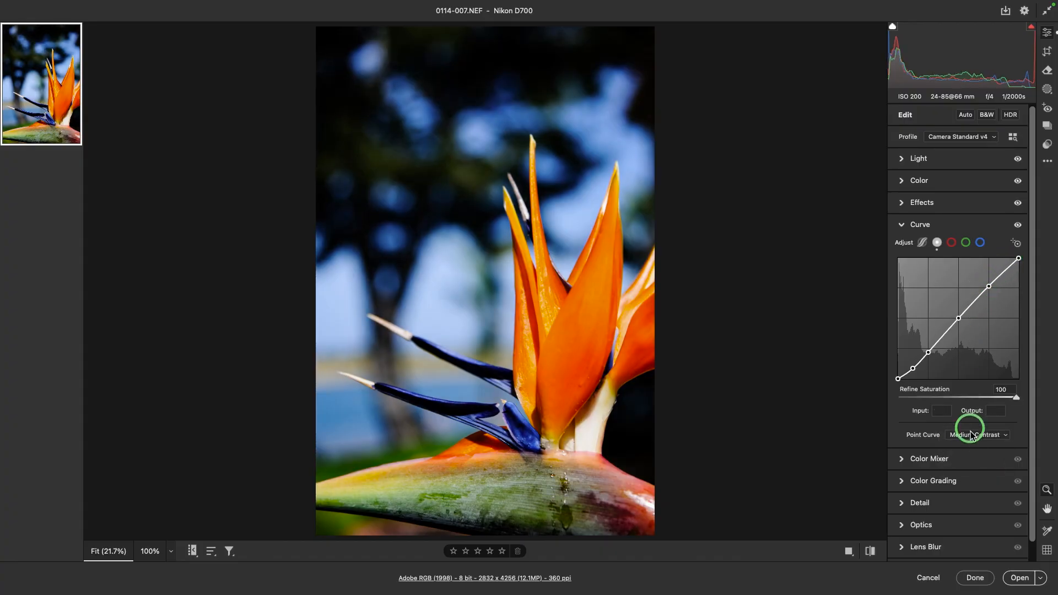
pyautogui.click(978, 434)
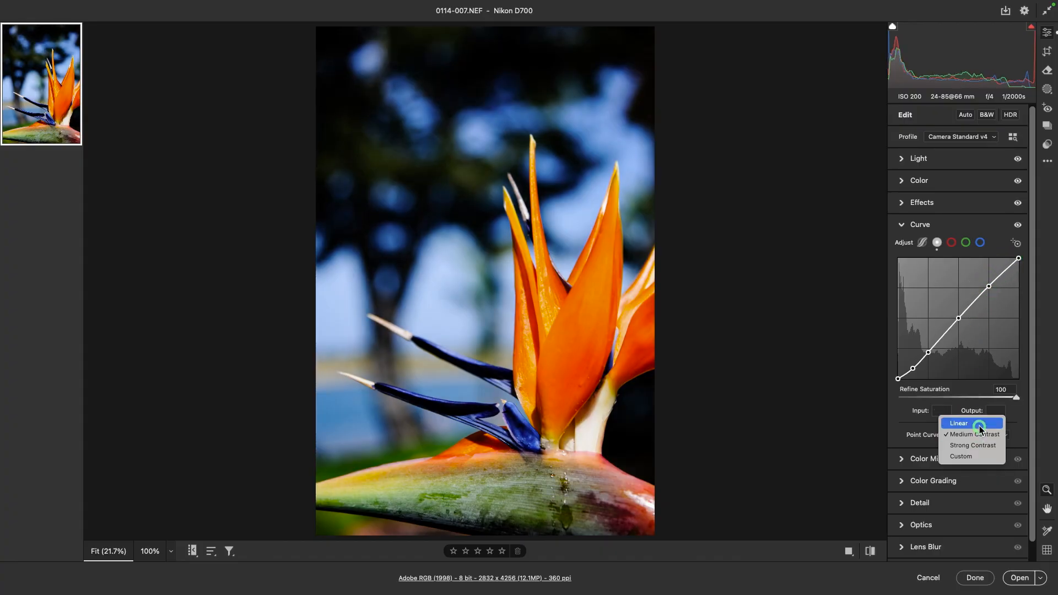
pyautogui.click(978, 425)
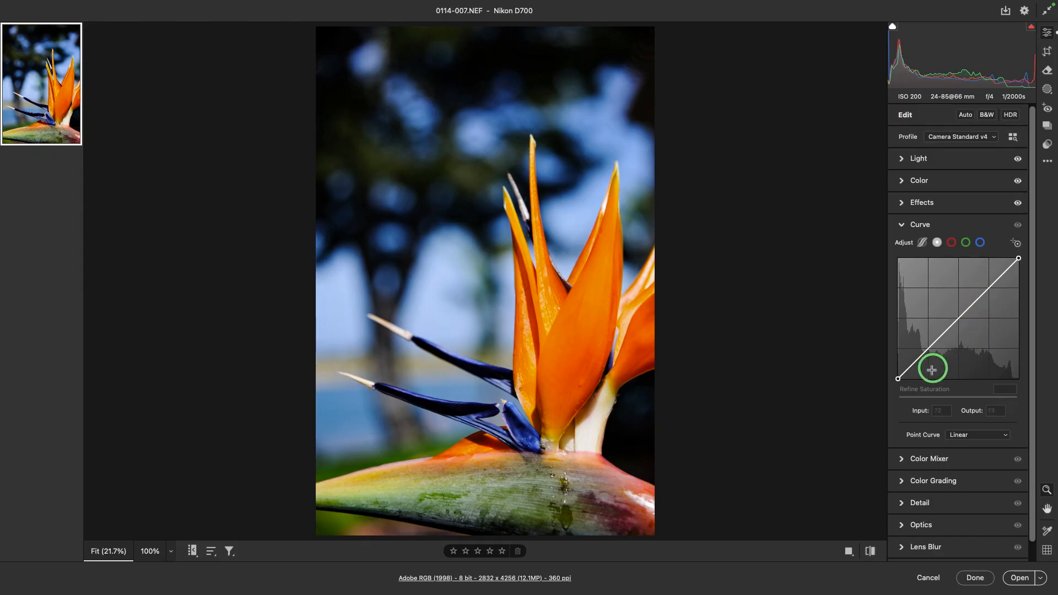
# Compare the Medium Contrast and Strong Contrast point curve presets, ending on Medium Contrast
pyautogui.click(960, 435)
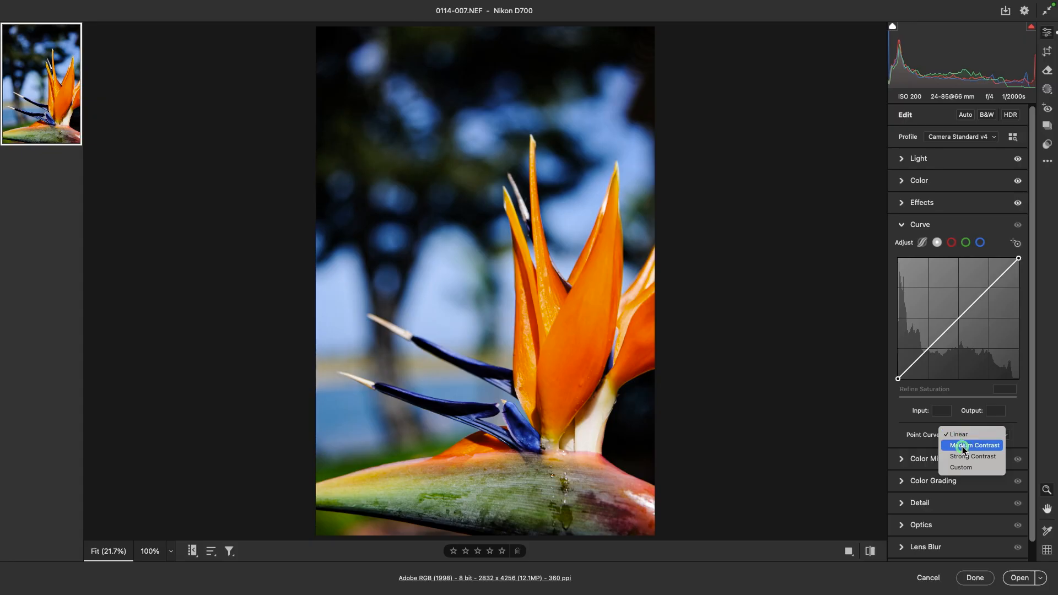
pyautogui.click(960, 445)
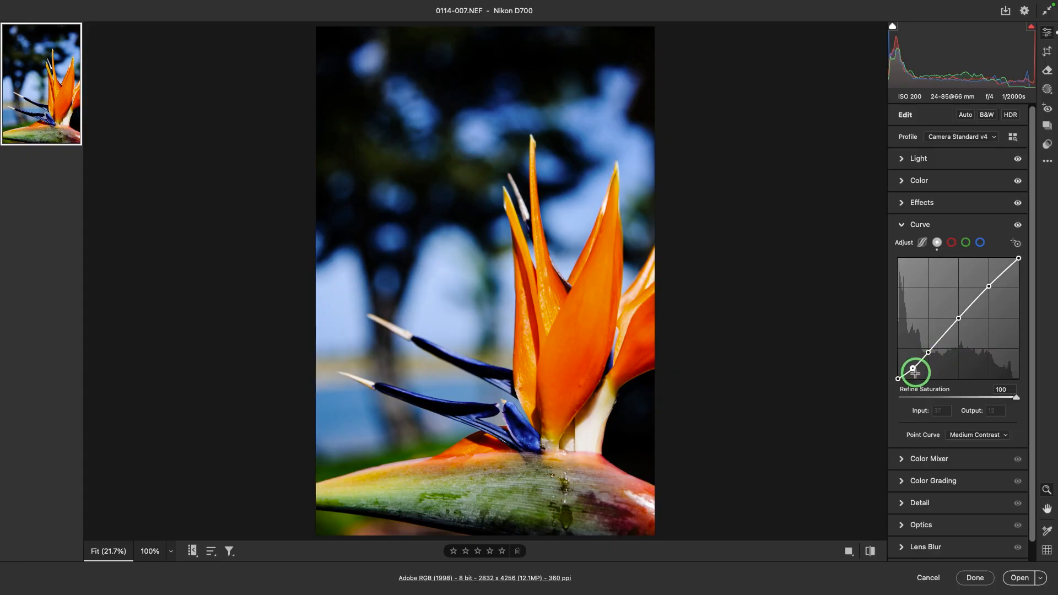
pyautogui.click(969, 435)
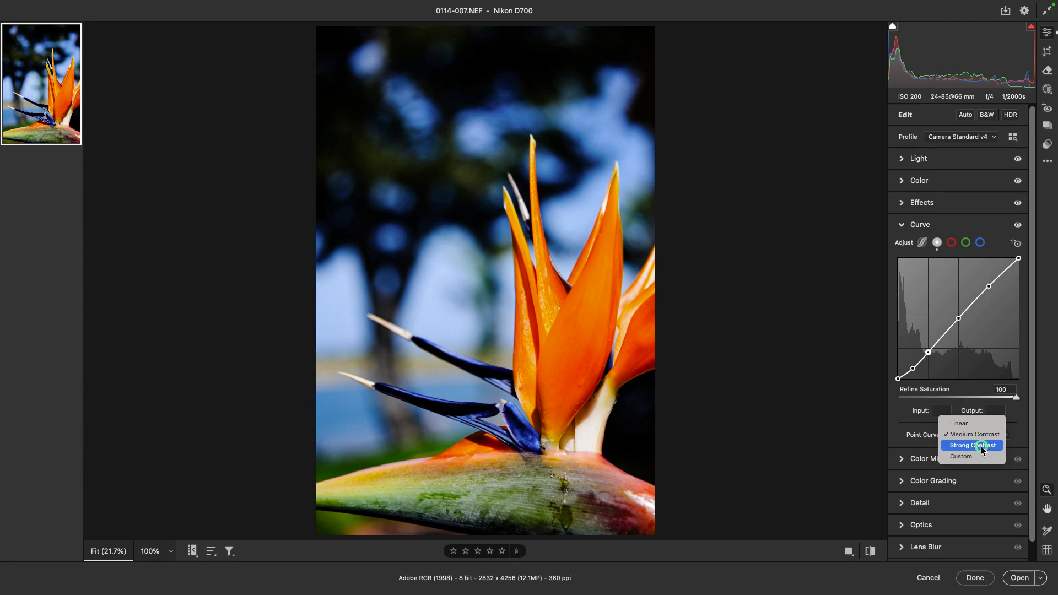
pyautogui.click(981, 447)
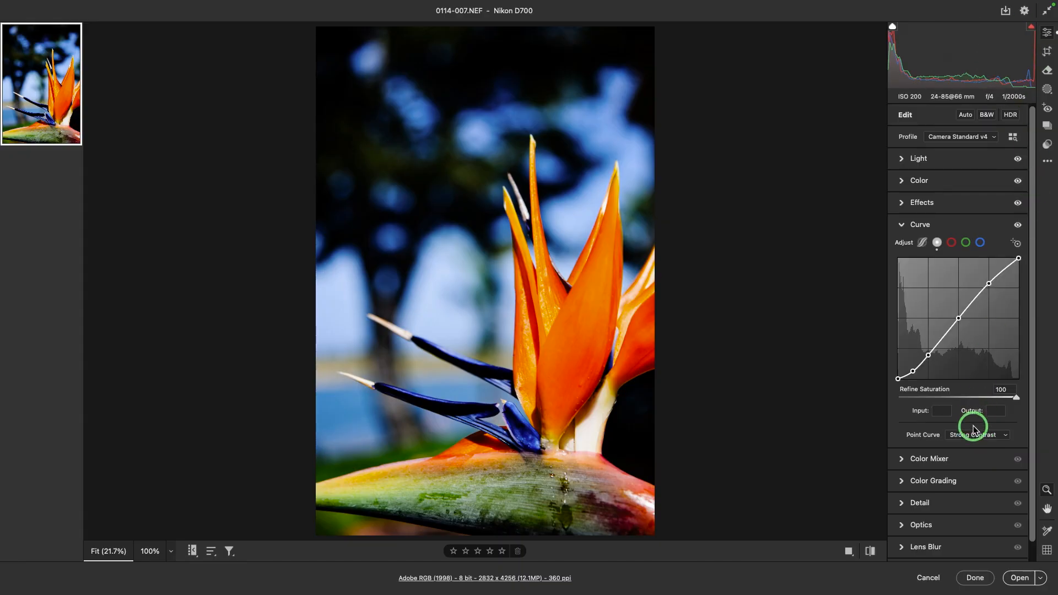
pyautogui.click(969, 435)
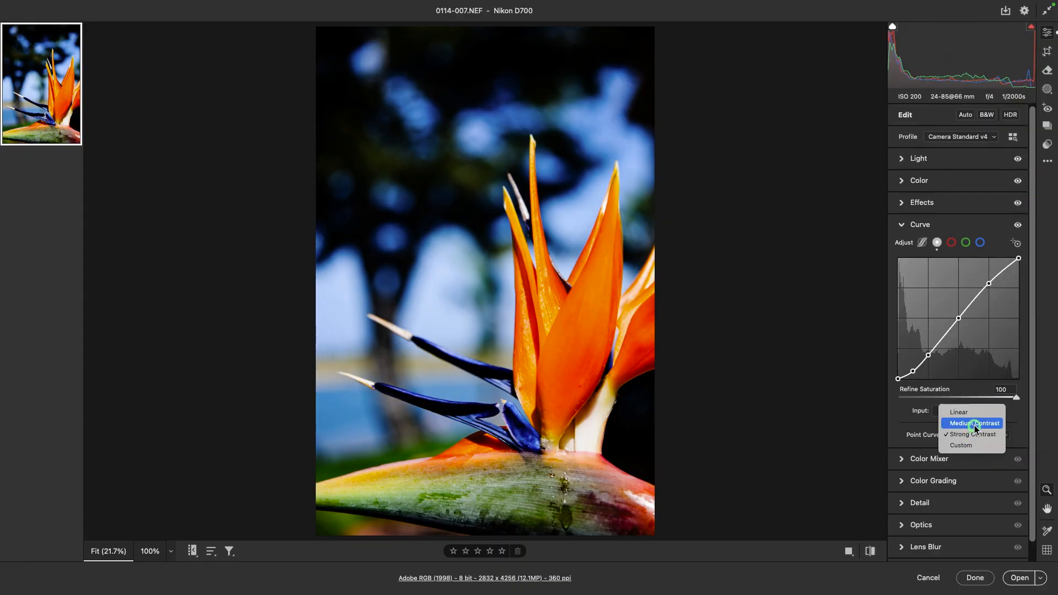
pyautogui.click(974, 428)
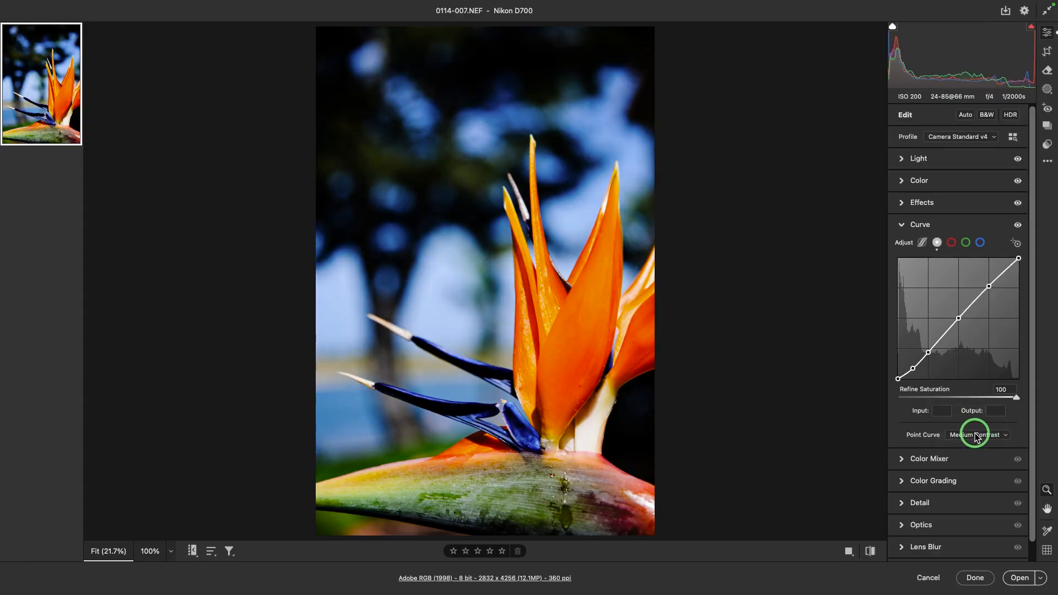
# Apply the Strong Contrast point curve, check the shadow and white ends of the histogram, and reset the curve to Linear
pyautogui.click(974, 435)
pyautogui.click(972, 445)
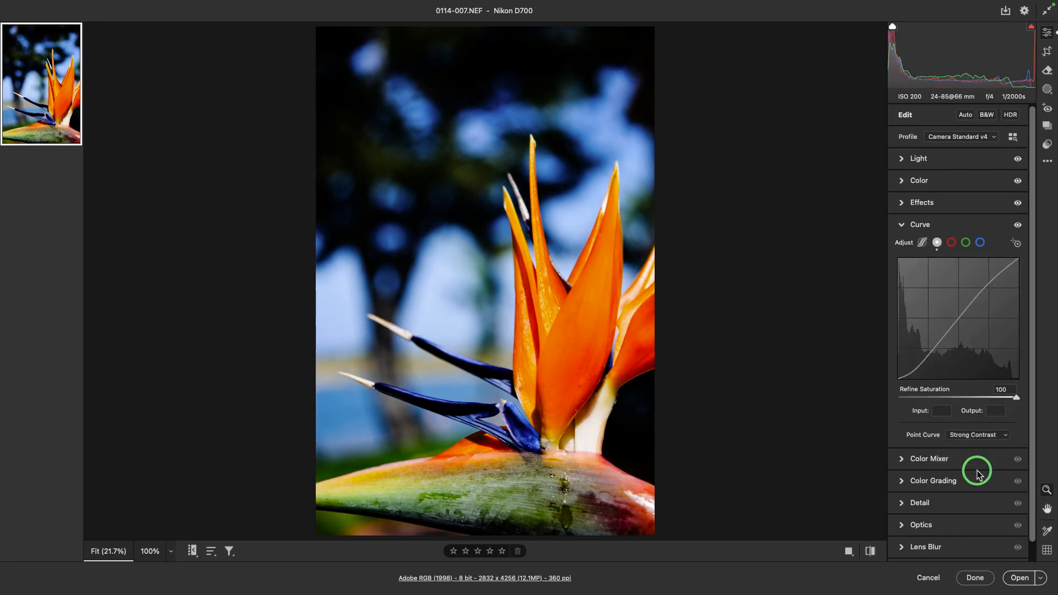
pyautogui.moveTo(912, 86)
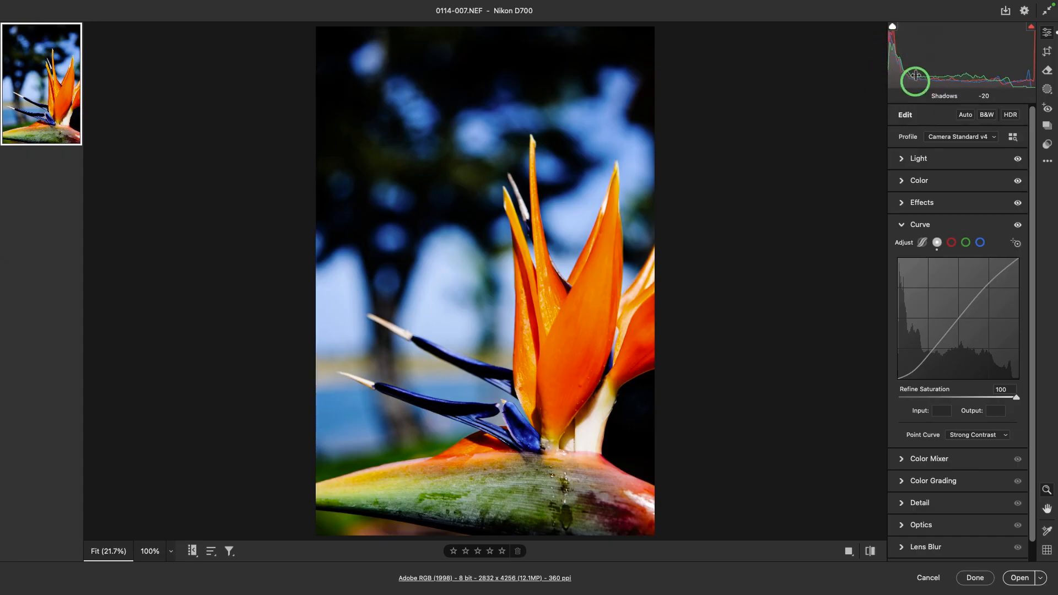
pyautogui.moveTo(1023, 87)
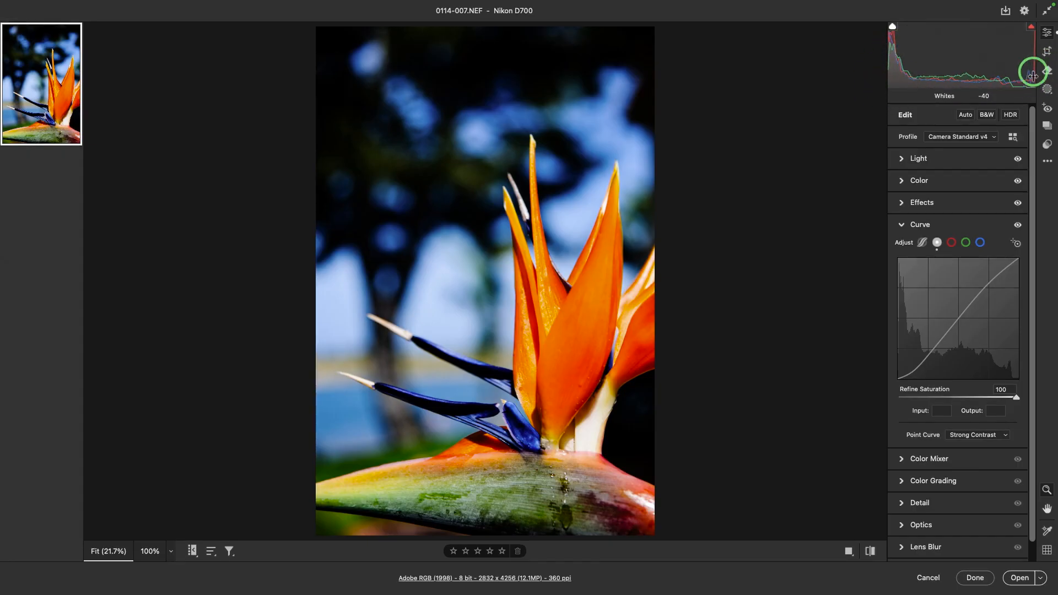
pyautogui.click(959, 435)
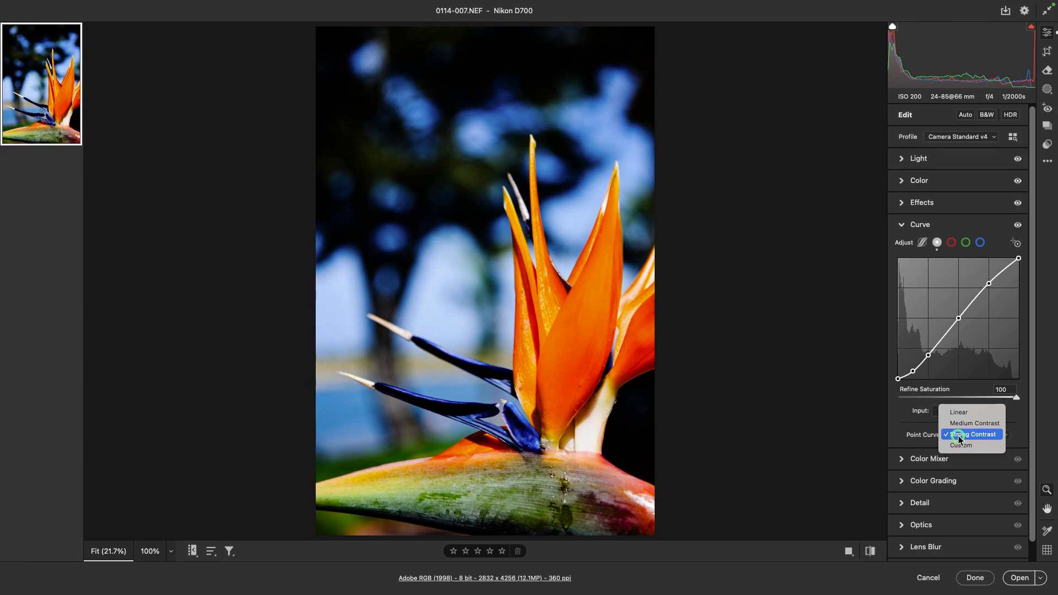
pyautogui.click(975, 412)
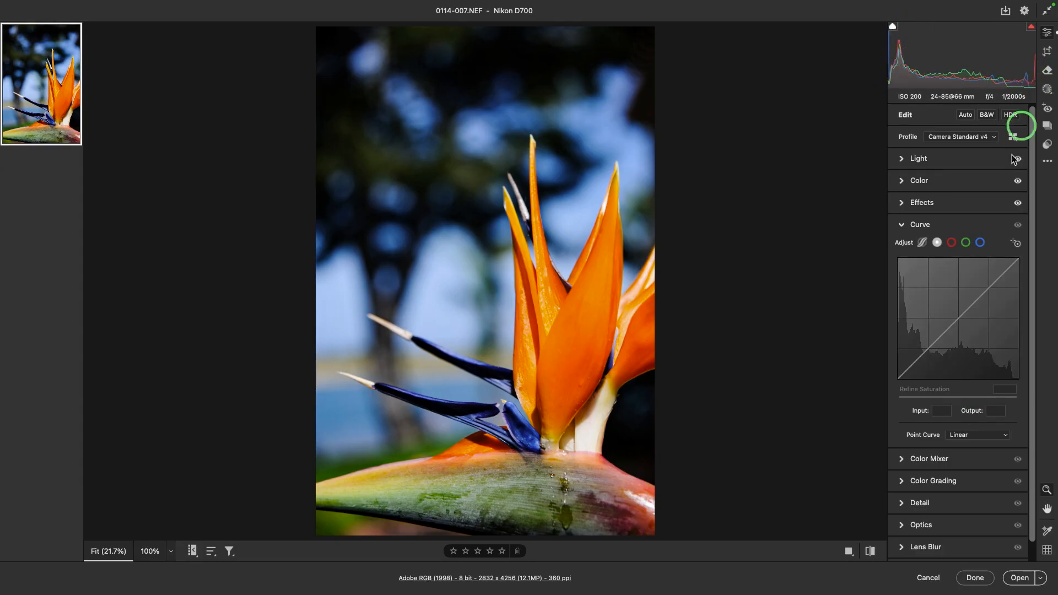
# Shape a custom S-curve by adding a slightly raised point in the lights and a lower point at input 107, output 97
pyautogui.click(972, 438)
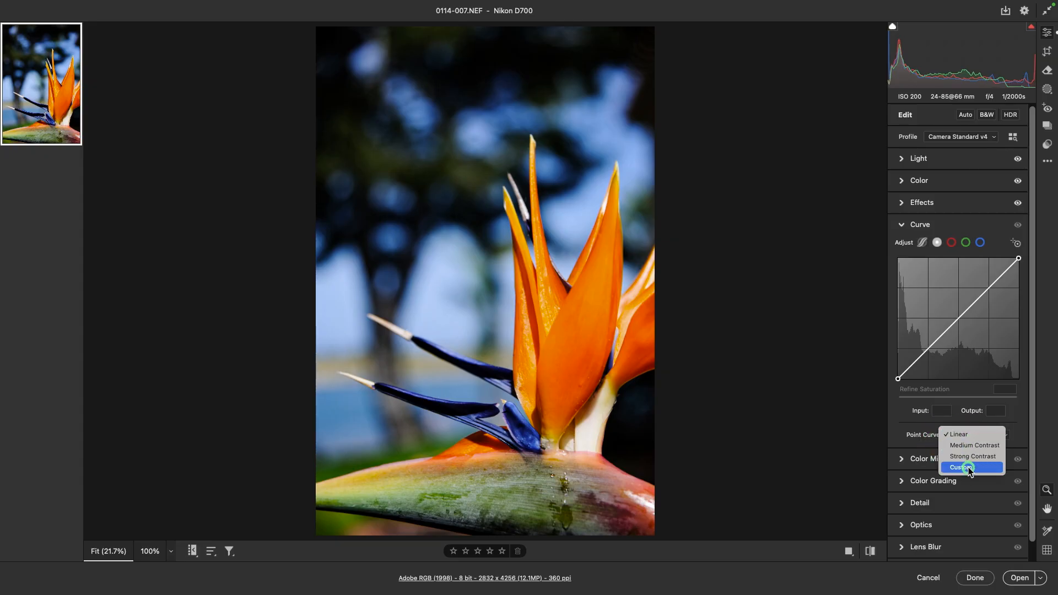
pyautogui.click(968, 434)
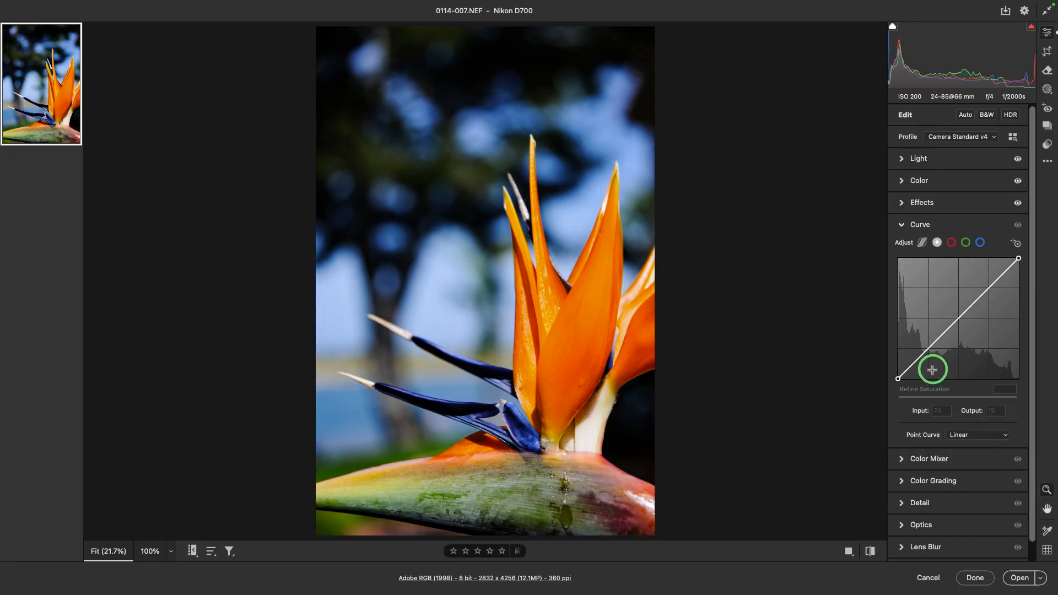
pyautogui.click(978, 301)
pyautogui.moveTo(979, 300); pyautogui.dragTo(977, 294)
pyautogui.moveTo(946, 327); pyautogui.dragTo(948, 333)
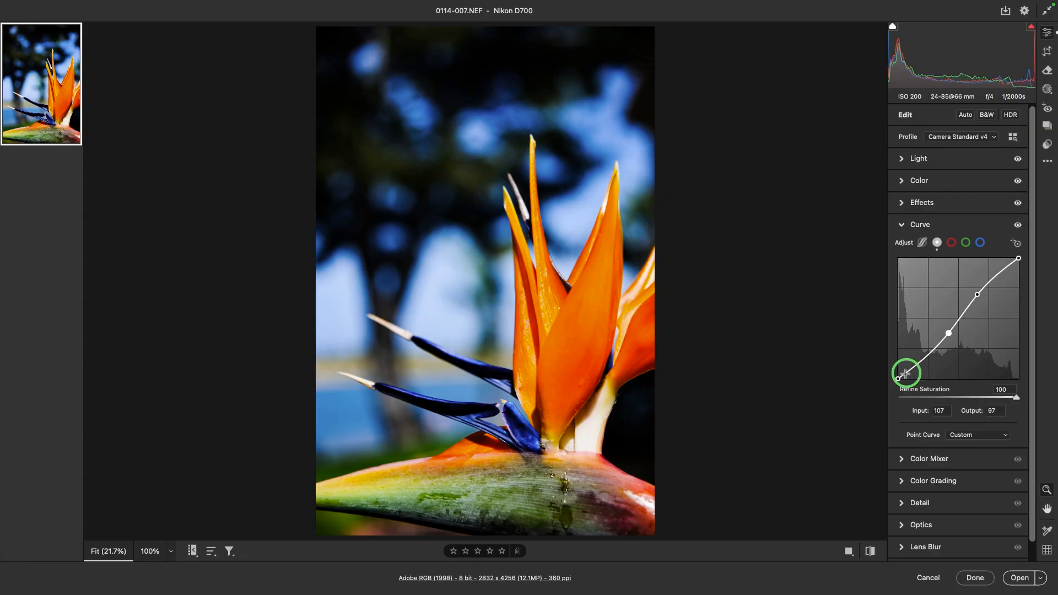
# Compare the curve's Refine Saturation at 0 and 100, leaving it at 0
pyautogui.click(1017, 398)
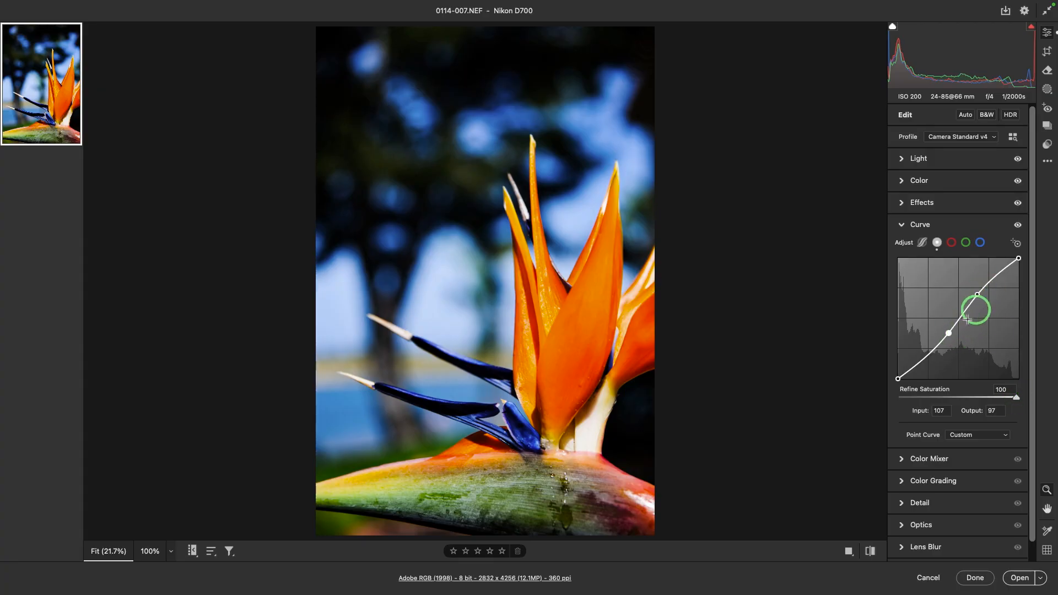
pyautogui.moveTo(1015, 398); pyautogui.dragTo(1015, 398)
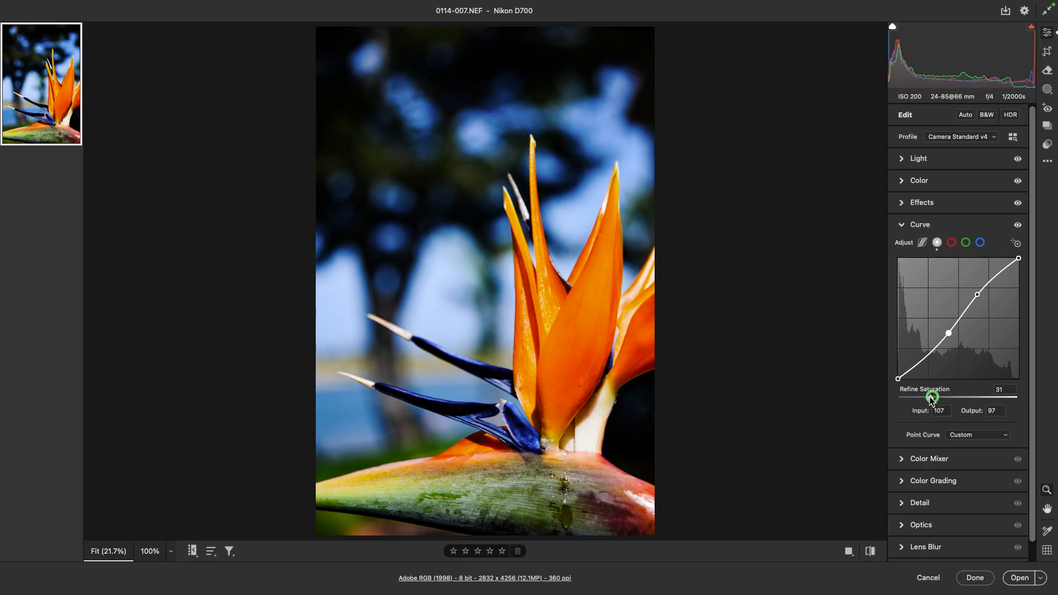
pyautogui.moveTo(925, 401); pyautogui.dragTo(891, 402)
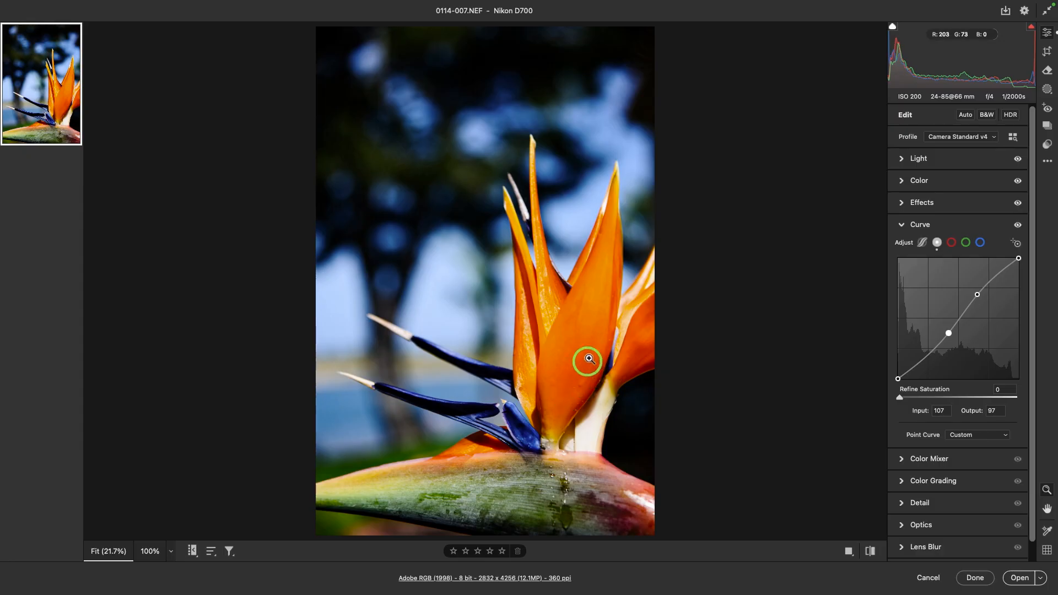
pyautogui.click(900, 397)
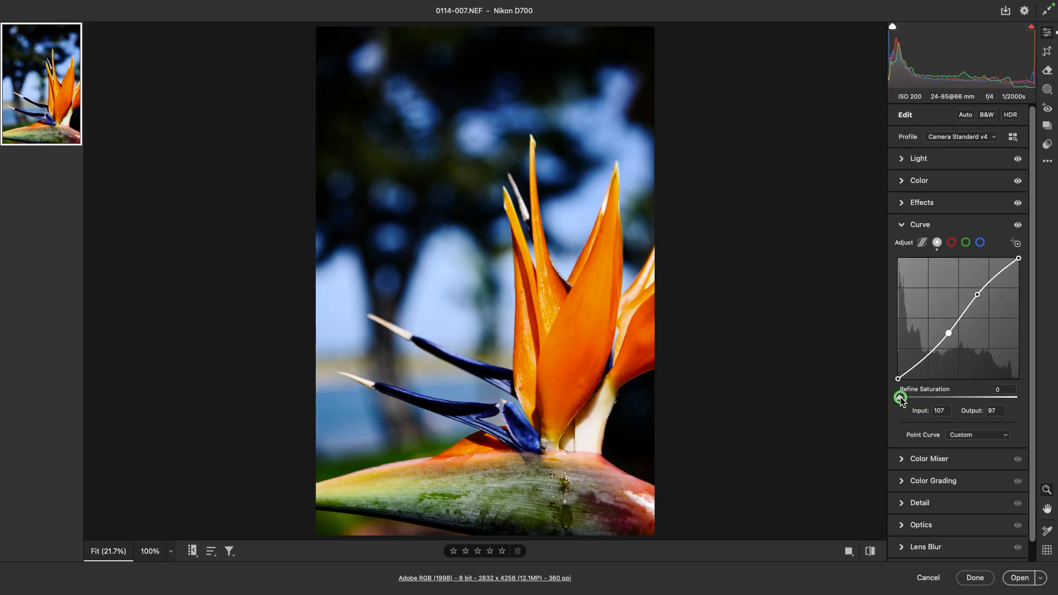
pyautogui.moveTo(899, 397); pyautogui.dragTo(1021, 403)
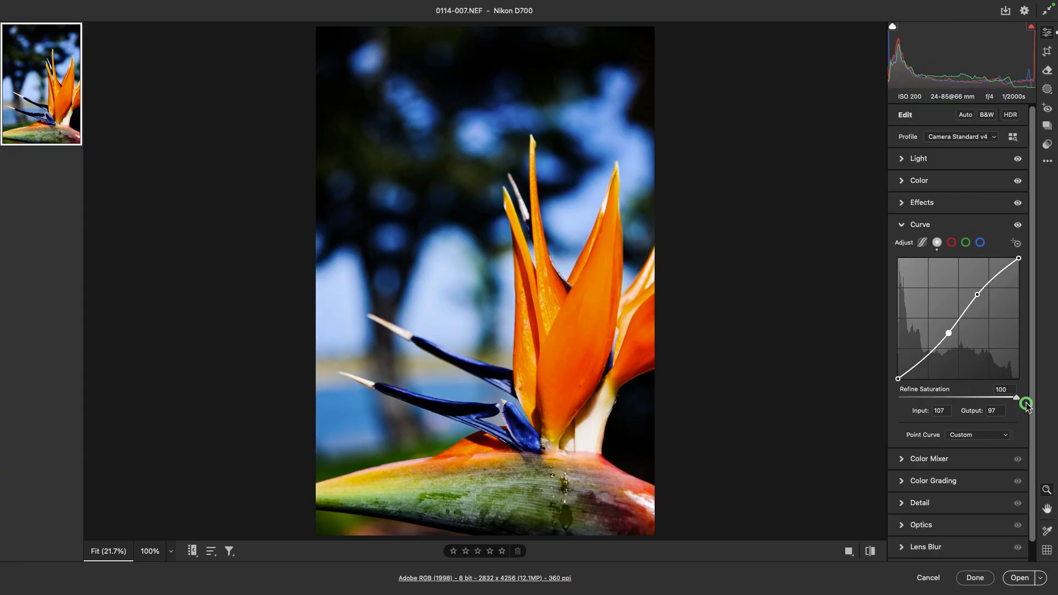
pyautogui.moveTo(1026, 404); pyautogui.dragTo(870, 403)
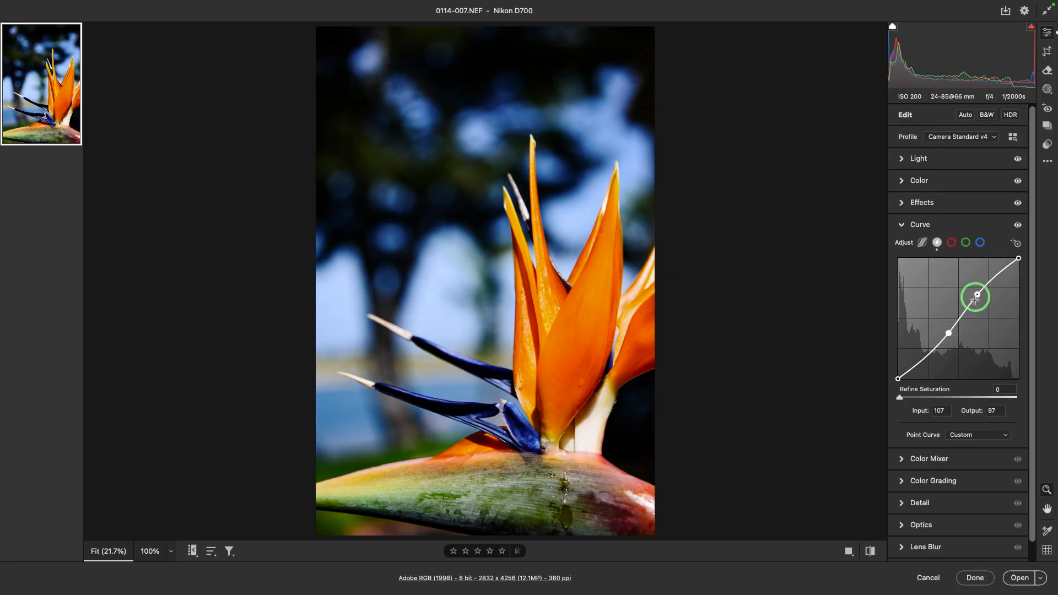
# Set the output of the lower curve point to 66
pyautogui.click(941, 410)
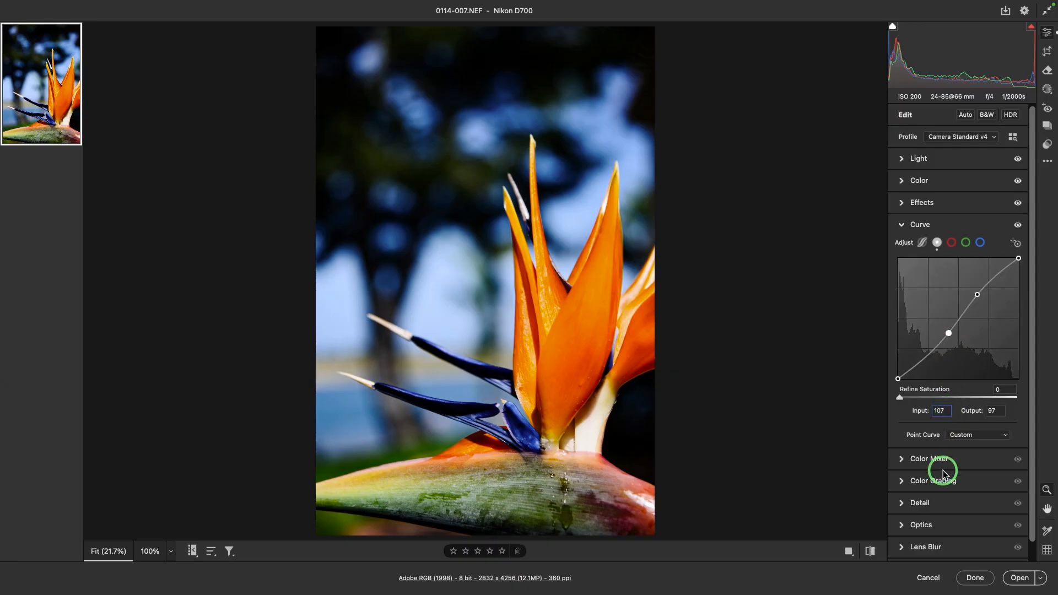
pyautogui.click(1002, 412)
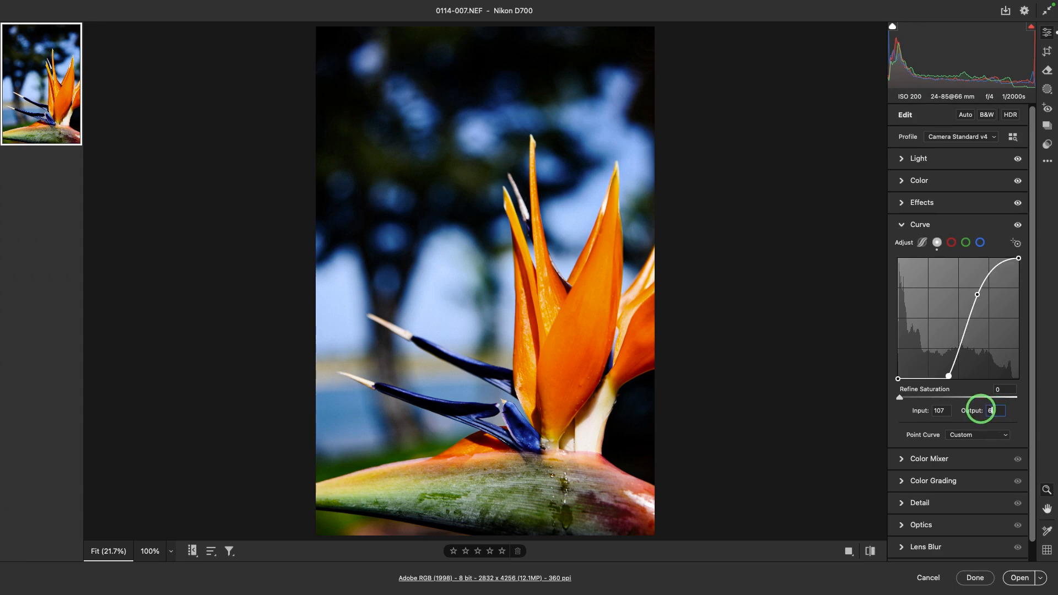
pyautogui.write('66')
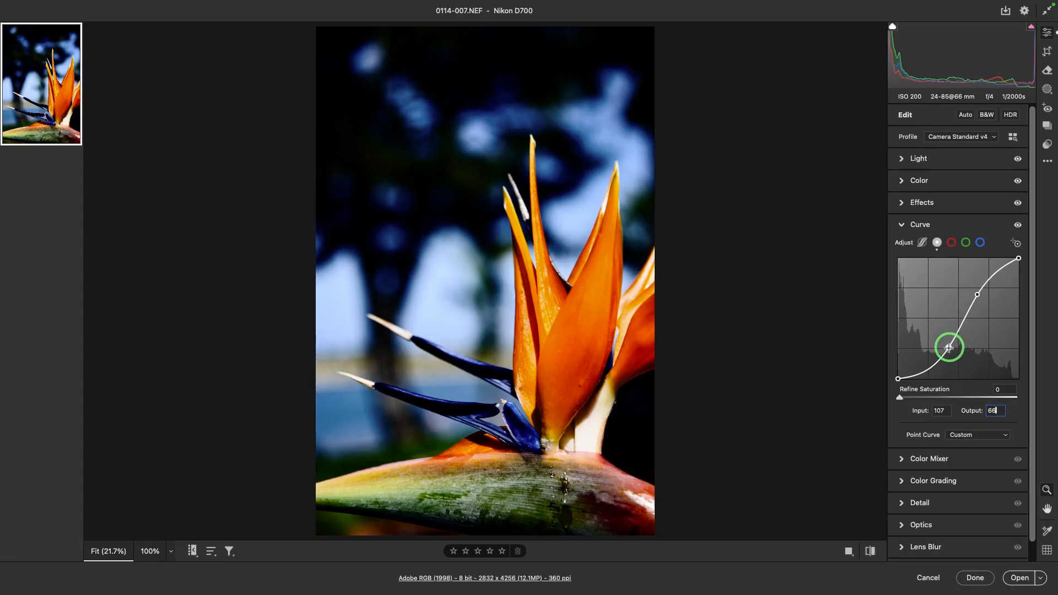
# Remove both added points from the point curve to make it linear again
pyautogui.moveTo(948, 347); pyautogui.dragTo(865, 217)
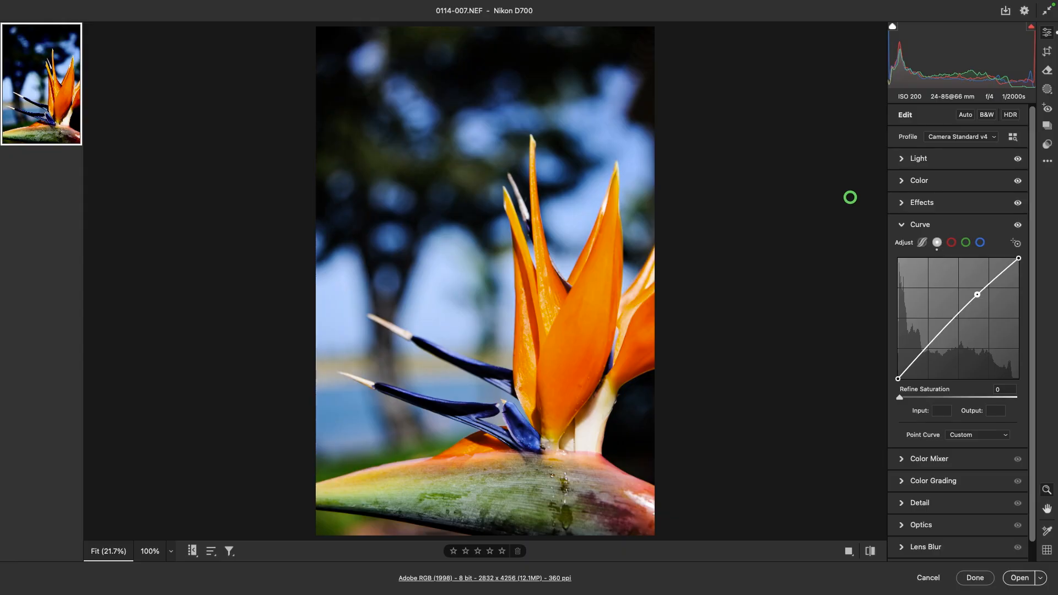
pyautogui.click(978, 294)
pyautogui.moveTo(979, 294); pyautogui.dragTo(888, 202)
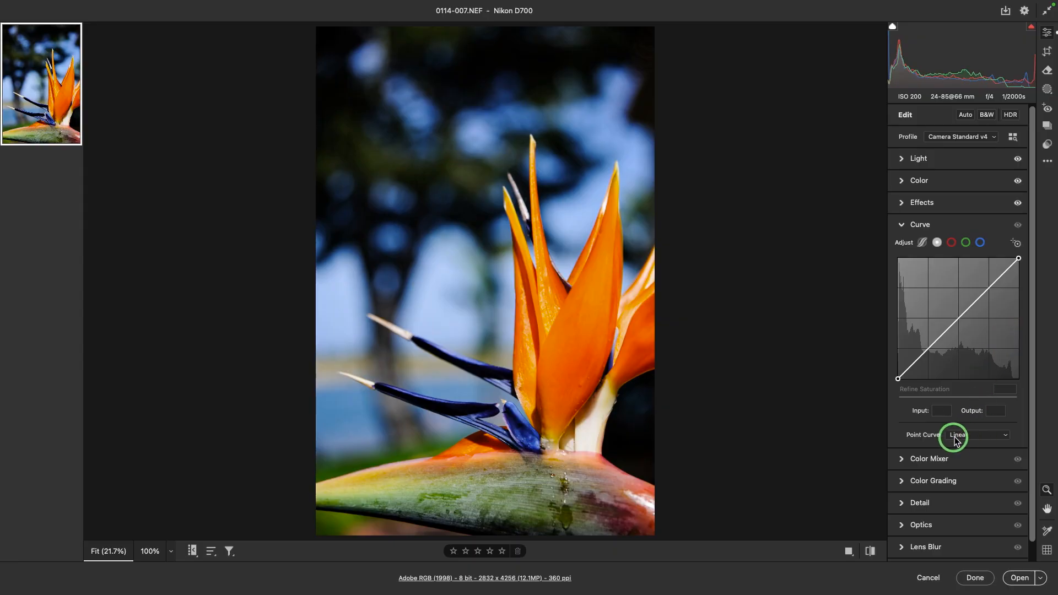
# Switch to the parametric curve and adjust its regions to Highlights +33, Lights -26 and Darks -21
pyautogui.click(923, 243)
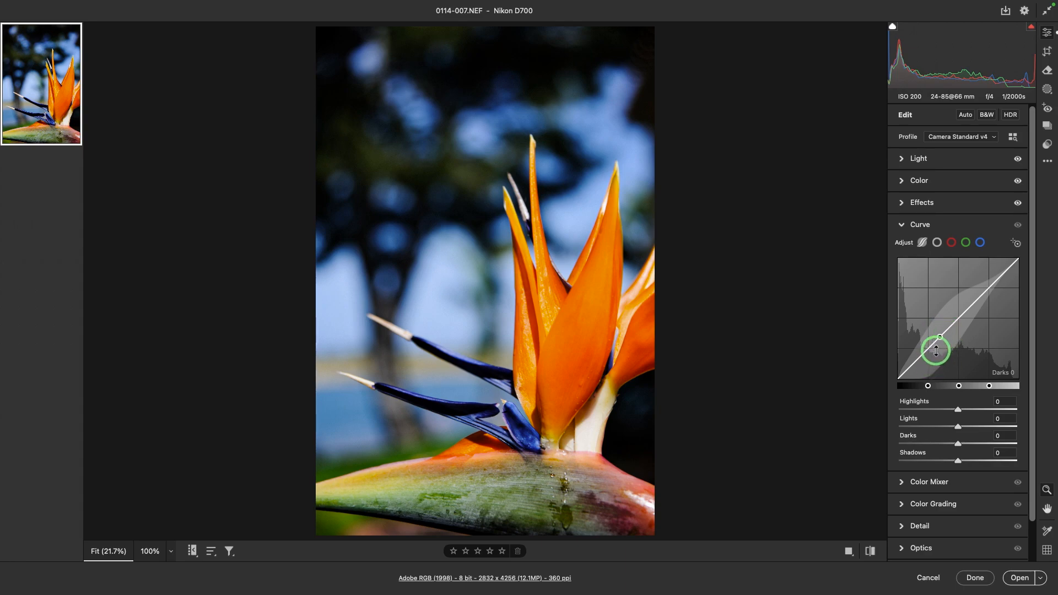
pyautogui.moveTo(938, 340)
pyautogui.mouseDown()
pyautogui.moveTo(930, 359)
pyautogui.moveTo(936, 340)
pyautogui.mouseUp()
pyautogui.moveTo(958, 295); pyautogui.dragTo(953, 329)
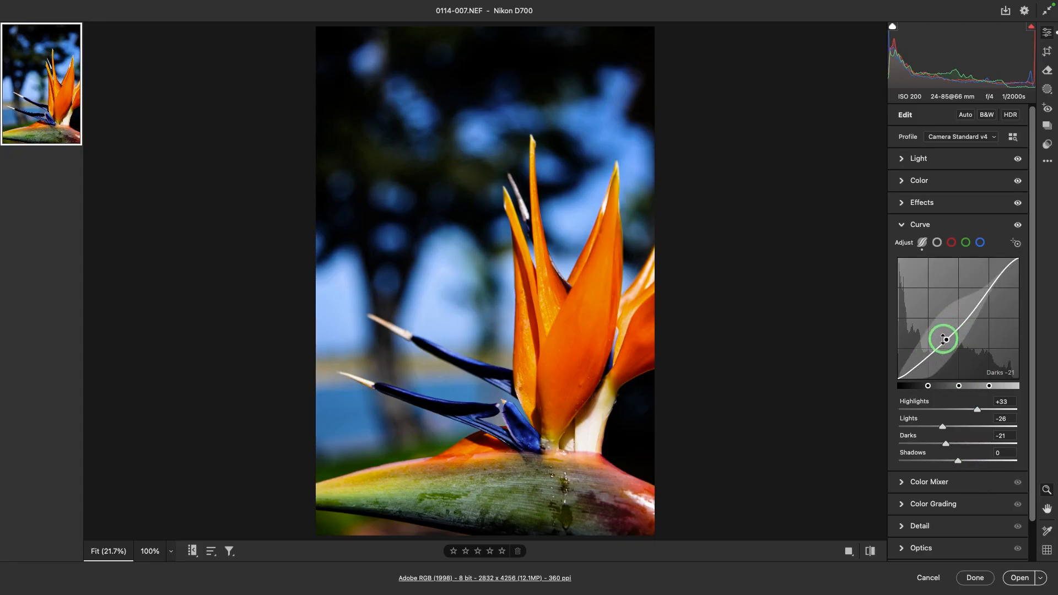
# Reset all four parametric curve regions to 0 and move the shadow and highlight split points outward
pyautogui.moveTo(941, 340); pyautogui.dragTo(936, 347)
pyautogui.click(1000, 417)
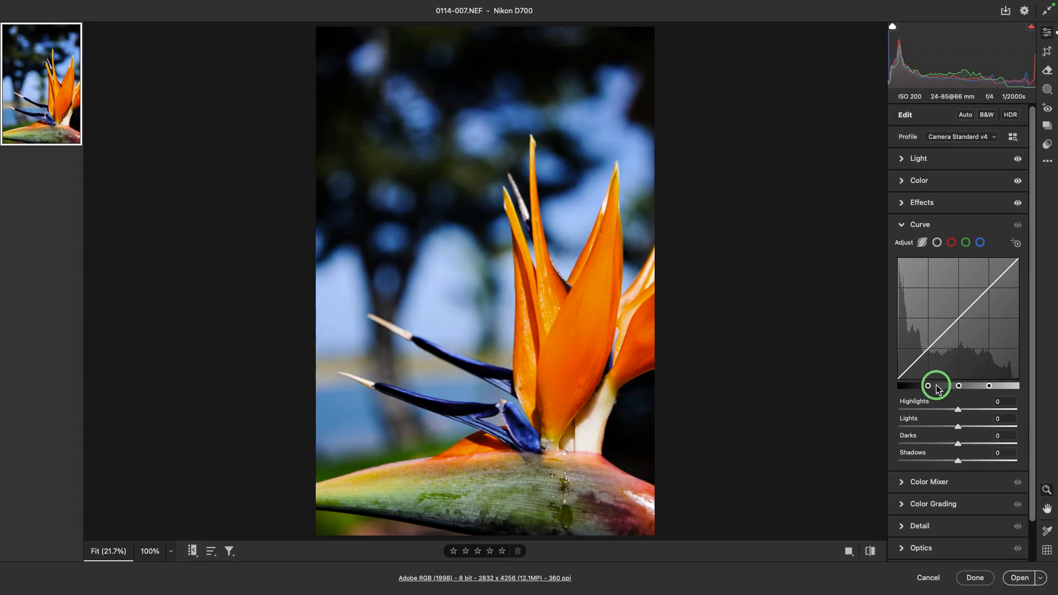
pyautogui.moveTo(936, 389); pyautogui.dragTo(928, 387)
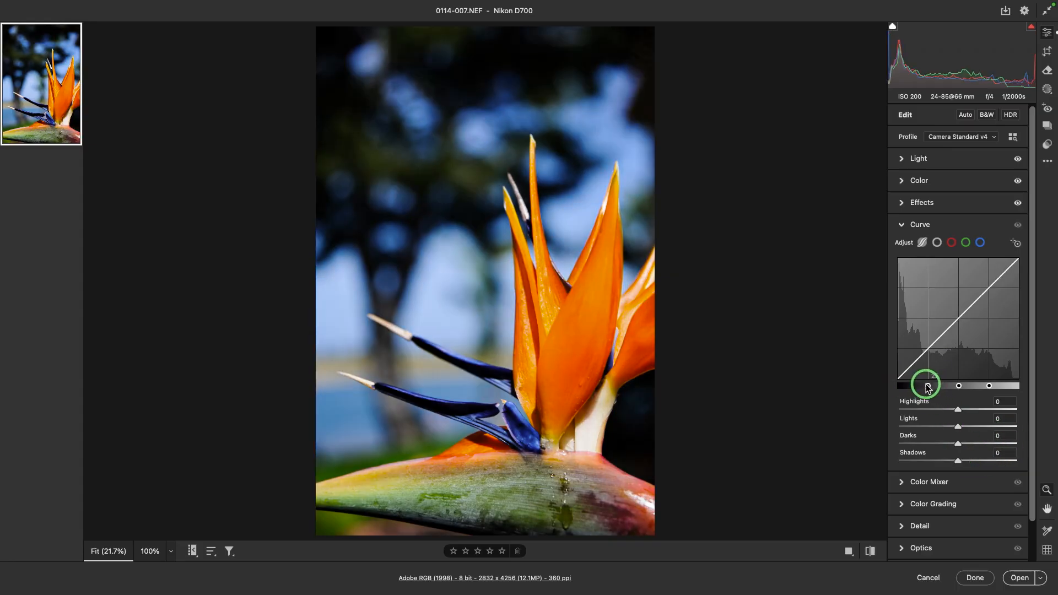
pyautogui.moveTo(989, 385); pyautogui.dragTo(1003, 385)
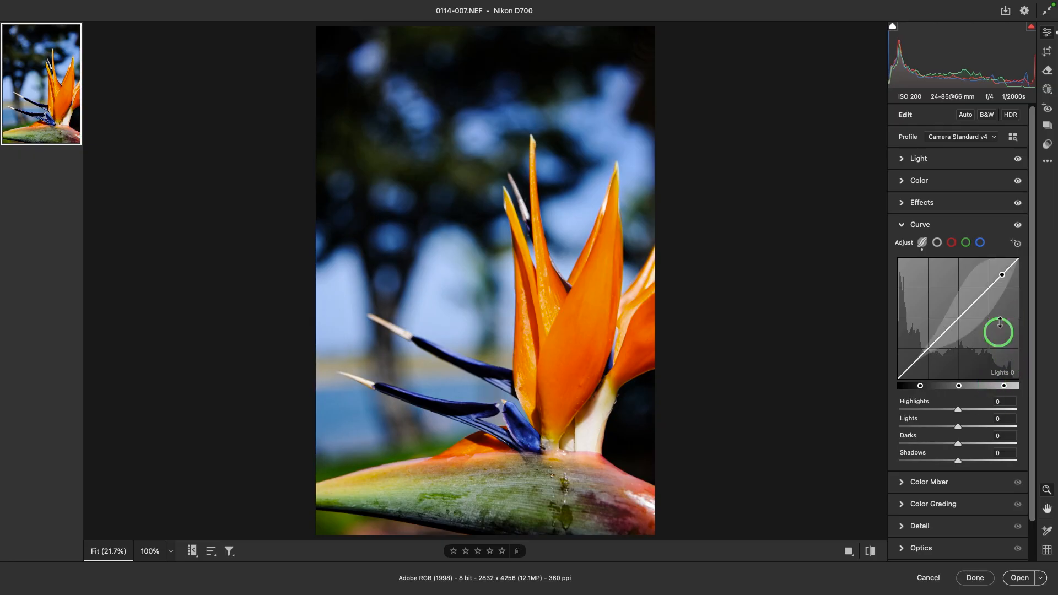
# Try out the parametric curve's region adjustments, leaving Highlights, Lights, Darks and Shadows at 0
pyautogui.moveTo(958, 412)
pyautogui.mouseDown()
pyautogui.moveTo(994, 411)
pyautogui.moveTo(939, 413)
pyautogui.moveTo(975, 413)
pyautogui.moveTo(959, 416)
pyautogui.mouseUp()
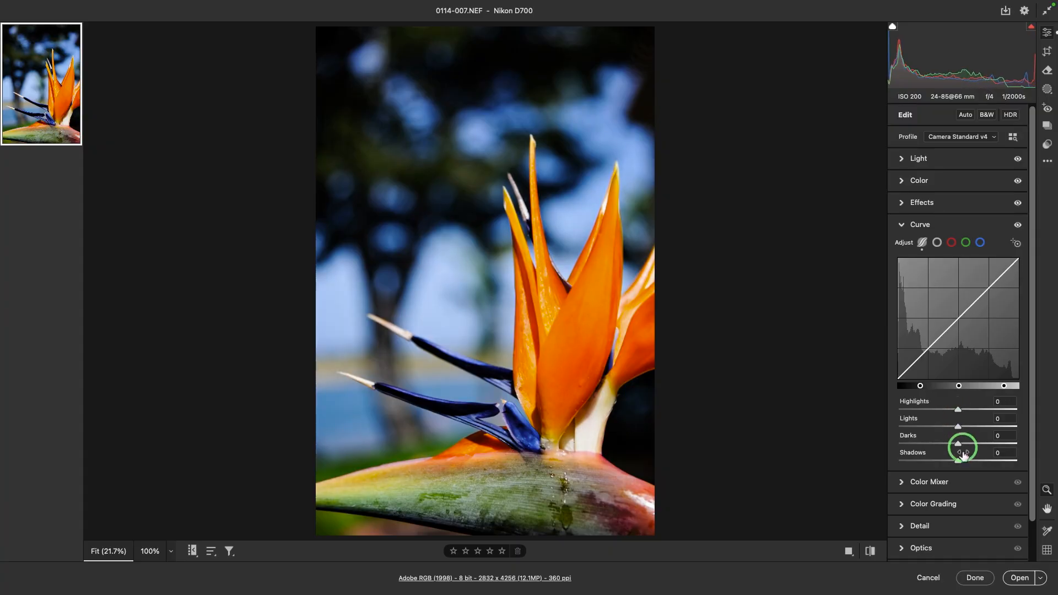
pyautogui.moveTo(959, 462)
pyautogui.mouseDown()
pyautogui.moveTo(921, 461)
pyautogui.moveTo(972, 461)
pyautogui.moveTo(959, 462)
pyautogui.mouseUp()
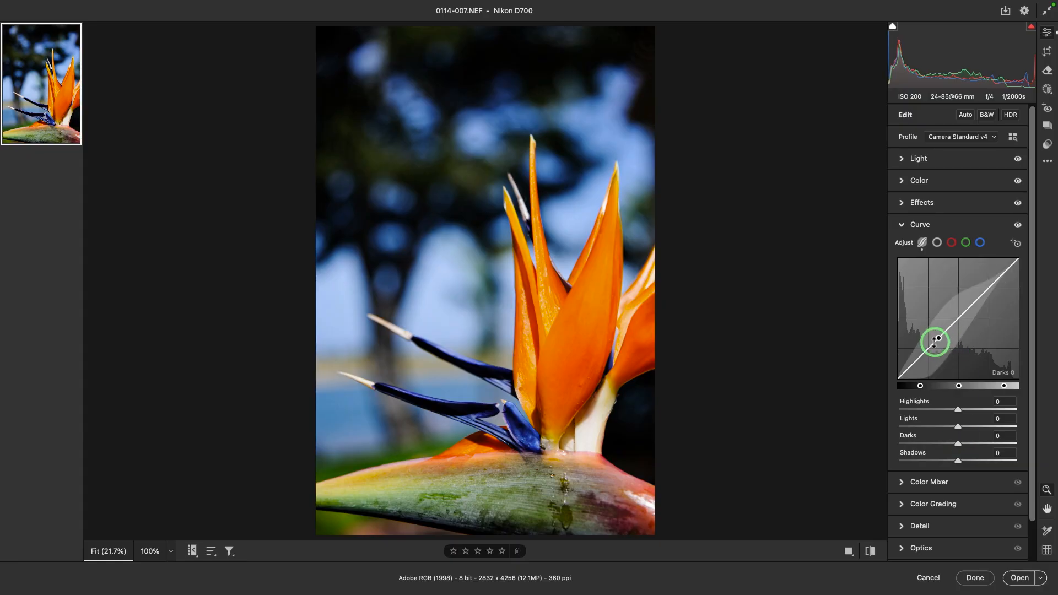
pyautogui.moveTo(956, 425); pyautogui.dragTo(983, 453)
pyautogui.doubleClick(980, 444)
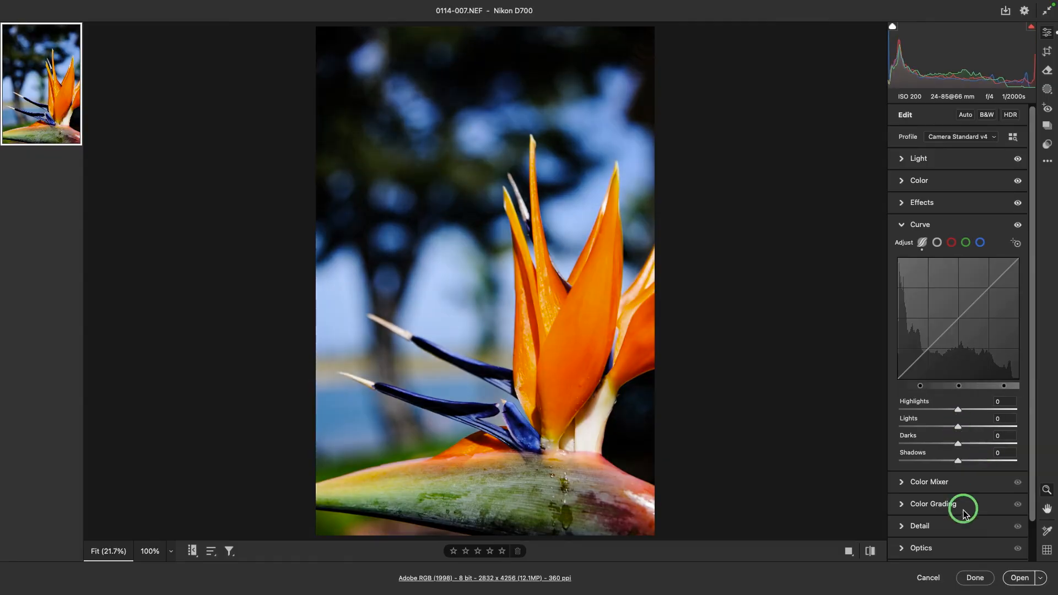
# Look through the point curve and the red, green and blue channel curves, ending on the red channel
pyautogui.click(936, 243)
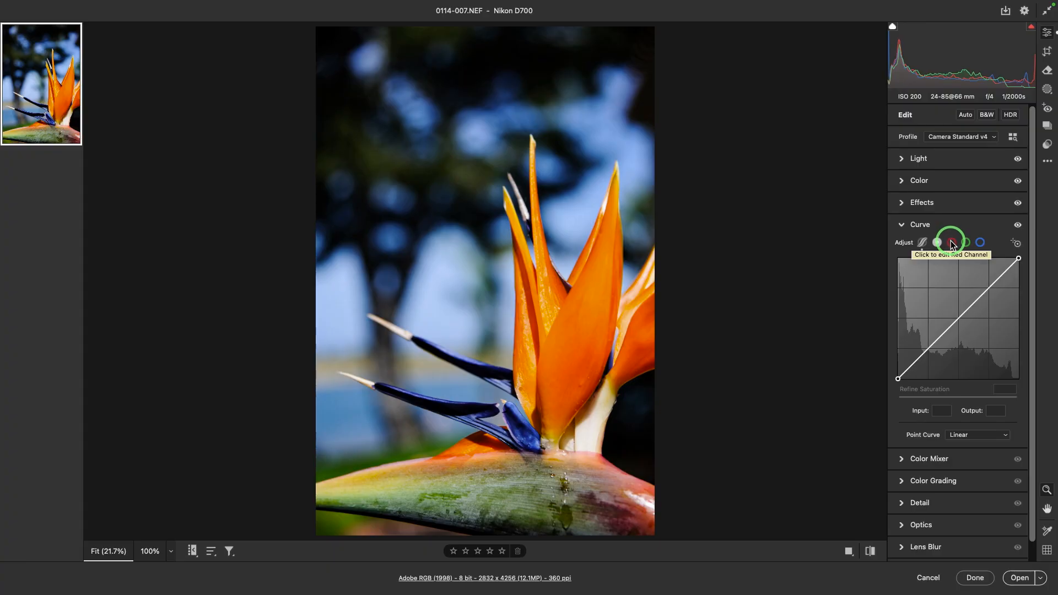
pyautogui.click(951, 243)
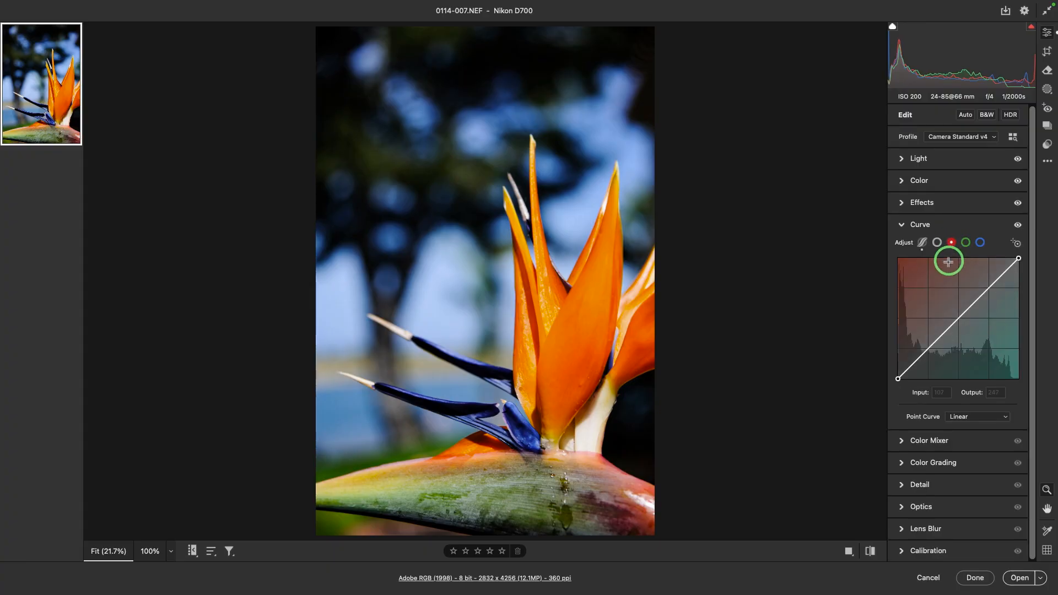
pyautogui.click(965, 244)
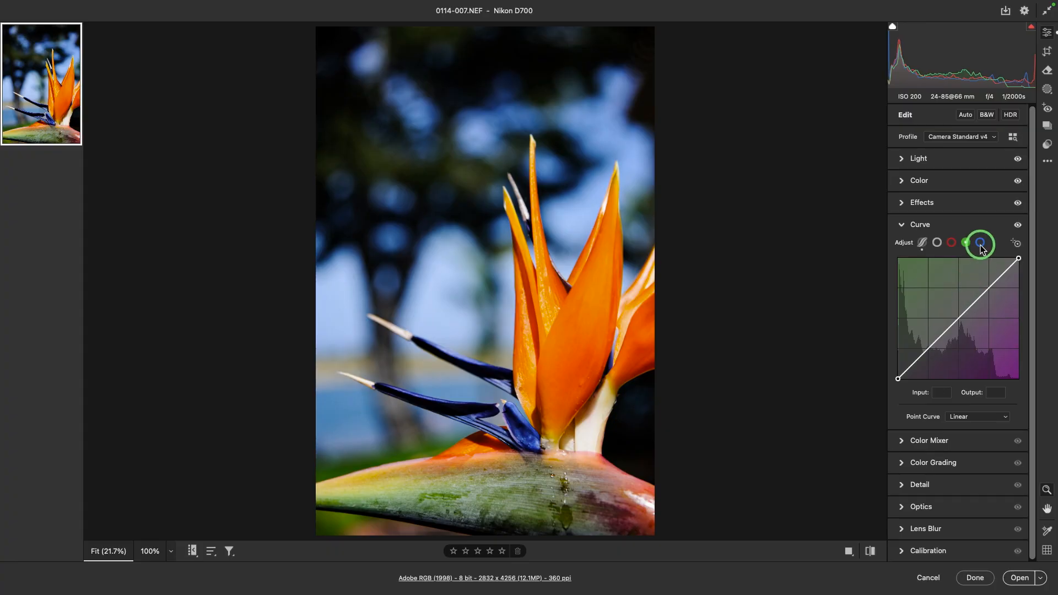
pyautogui.click(980, 243)
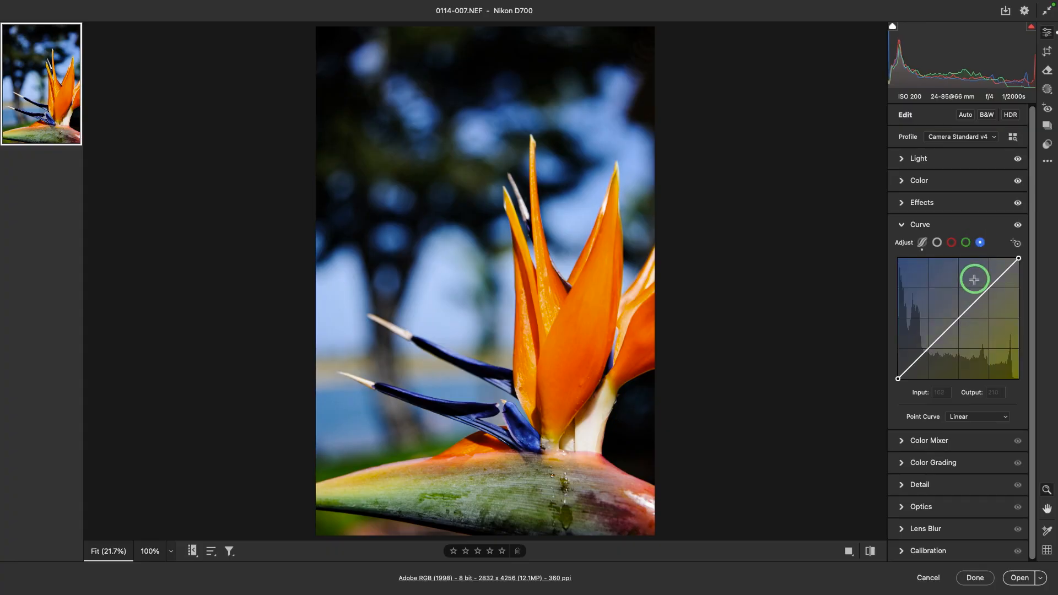
pyautogui.click(965, 243)
pyautogui.click(953, 244)
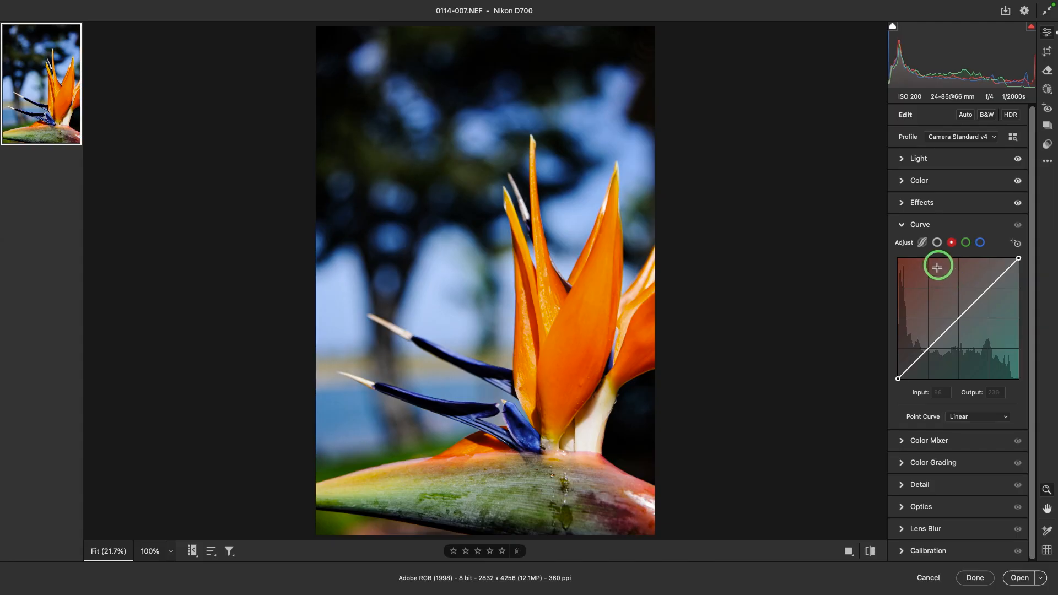